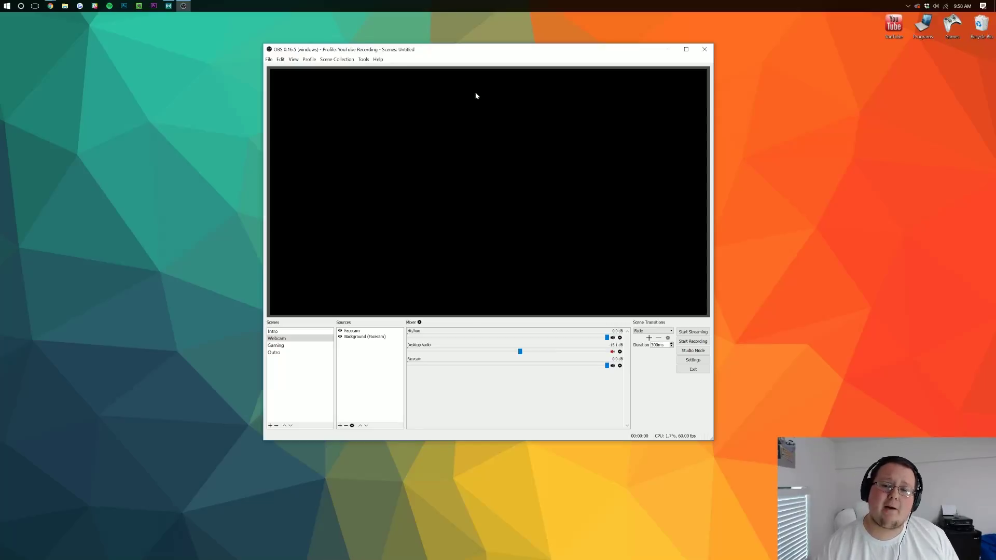
{"action": "mouse_move", "coordinate": [50, 6]}
{"action": "left_click", "coordinate": [100, 36]}
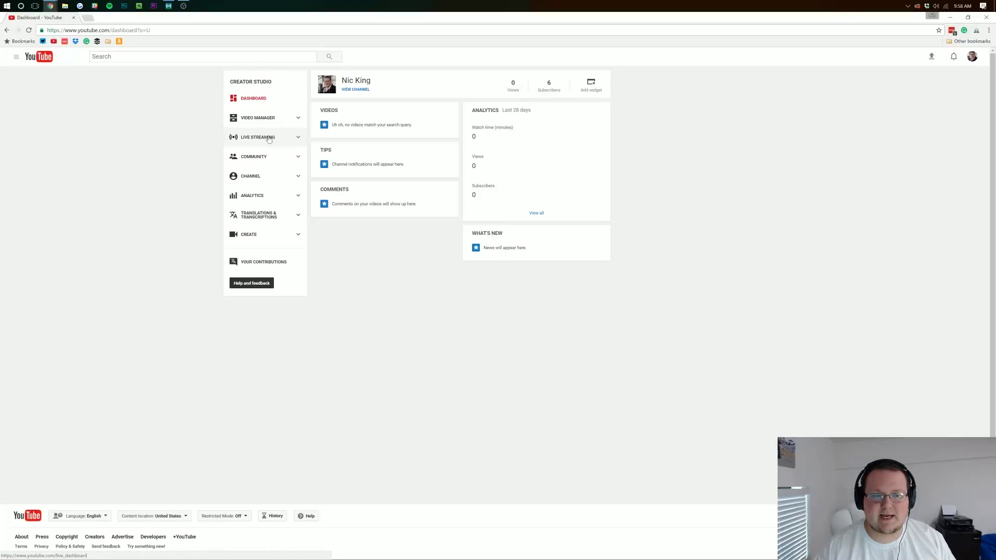
{"action": "left_click", "coordinate": [268, 139]}
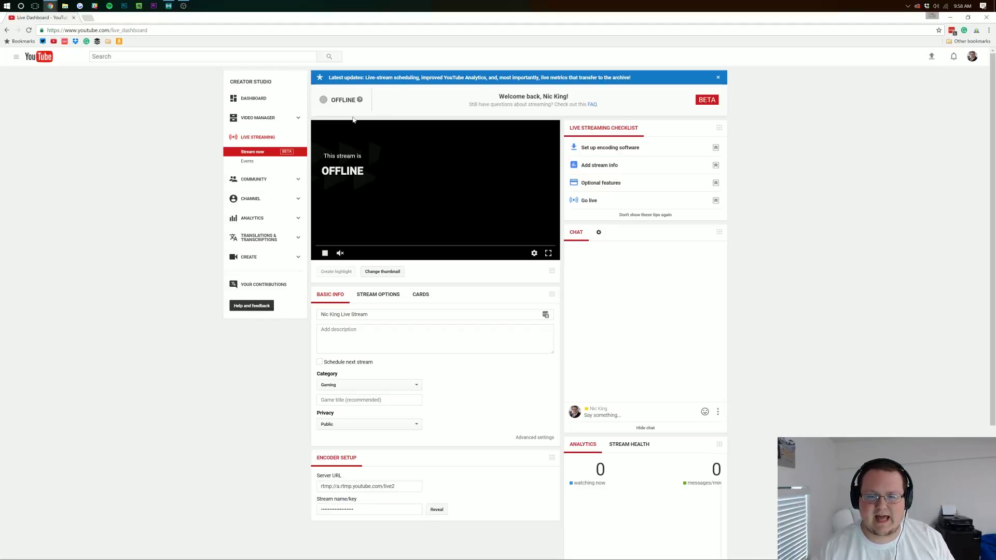
{"action": "scroll", "coordinate": [377, 171], "scroll_direction": "down", "scroll_amount": 3}
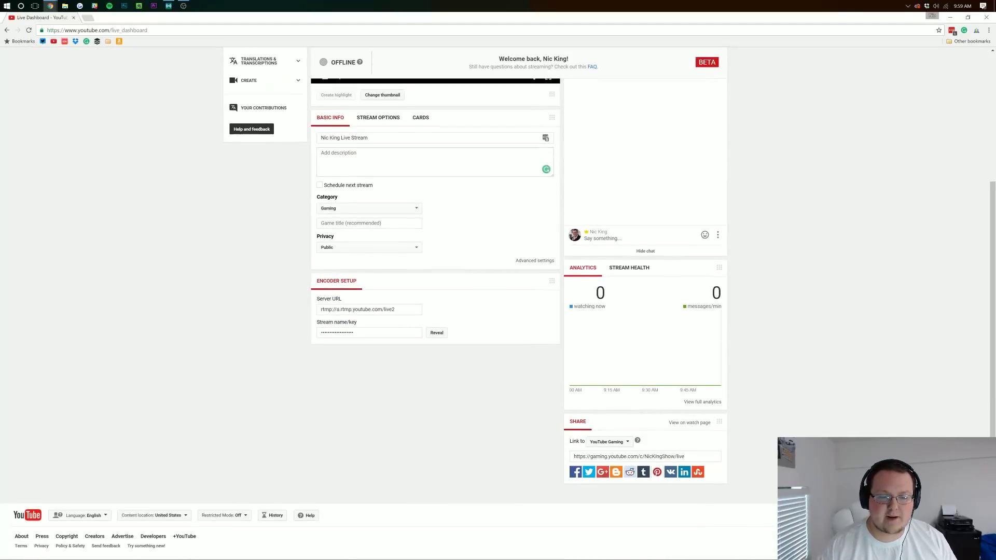
Tile Chrome on the left half and OBS Studio on the right, then open OBS's File menu.
{"action": "left_click", "coordinate": [183, 5]}
{"action": "left_click_drag", "start_coordinate": [402, 51], "coordinate": [644, 29]}
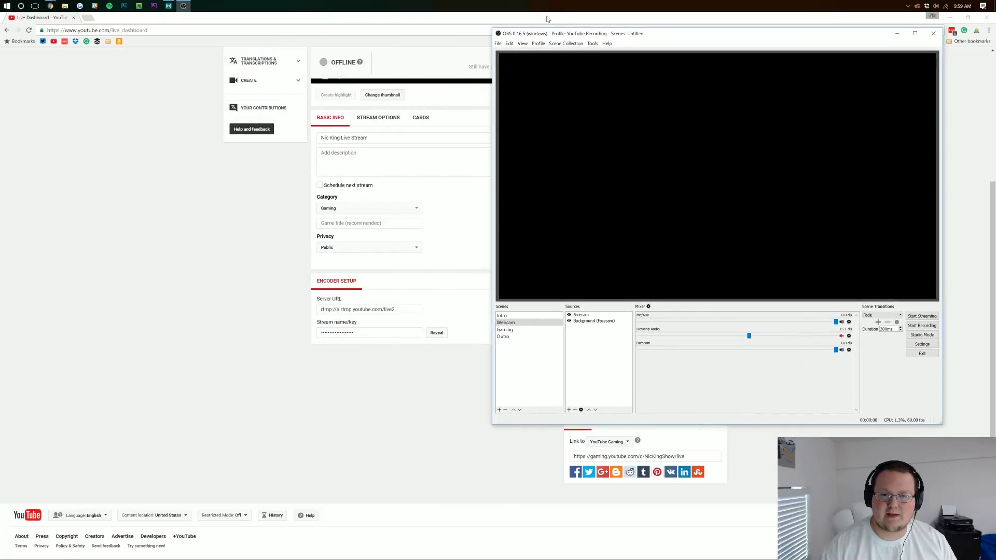
{"action": "left_click_drag", "start_coordinate": [236, 16], "coordinate": [1, 156]}
{"action": "left_click", "coordinate": [589, 108]}
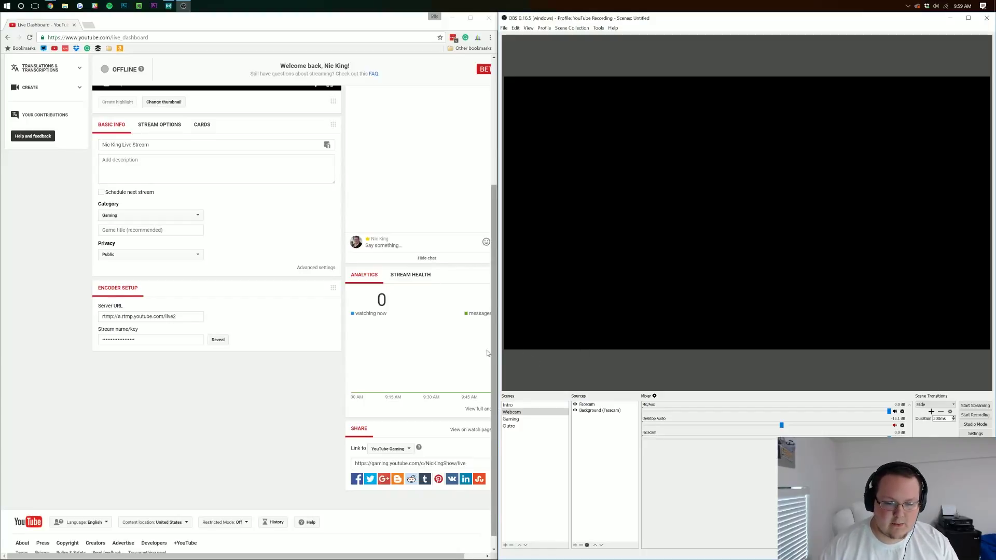
{"action": "left_click", "coordinate": [504, 28]}
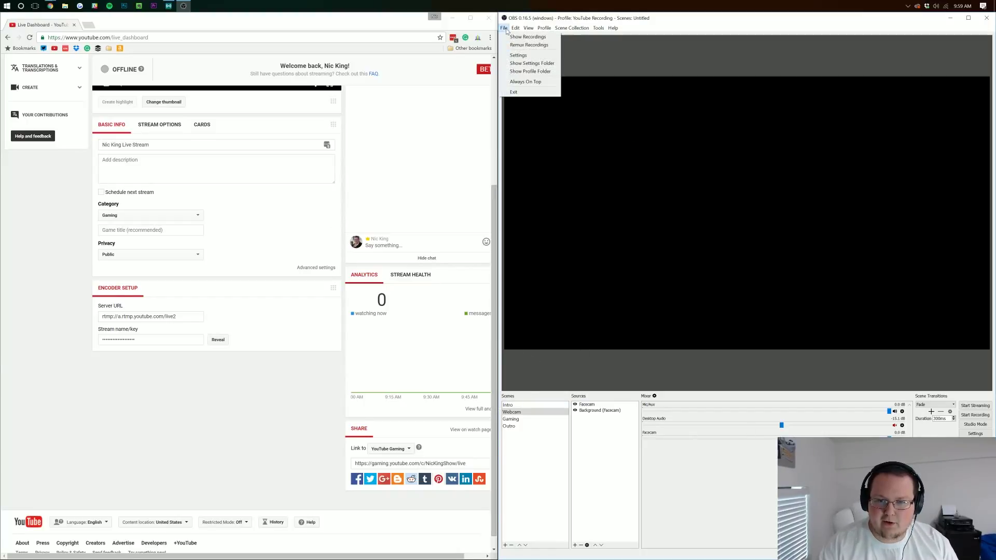
In Settings > Stream, keep Streaming Services as the type and choose YouTube / YouTube Gaming.
{"action": "left_click", "coordinate": [518, 55]}
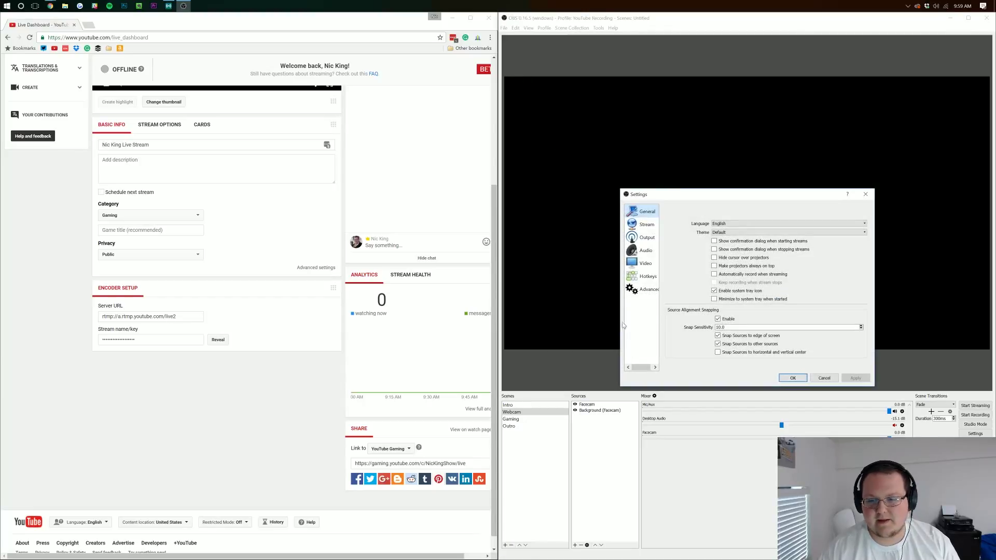
{"action": "left_click", "coordinate": [643, 225]}
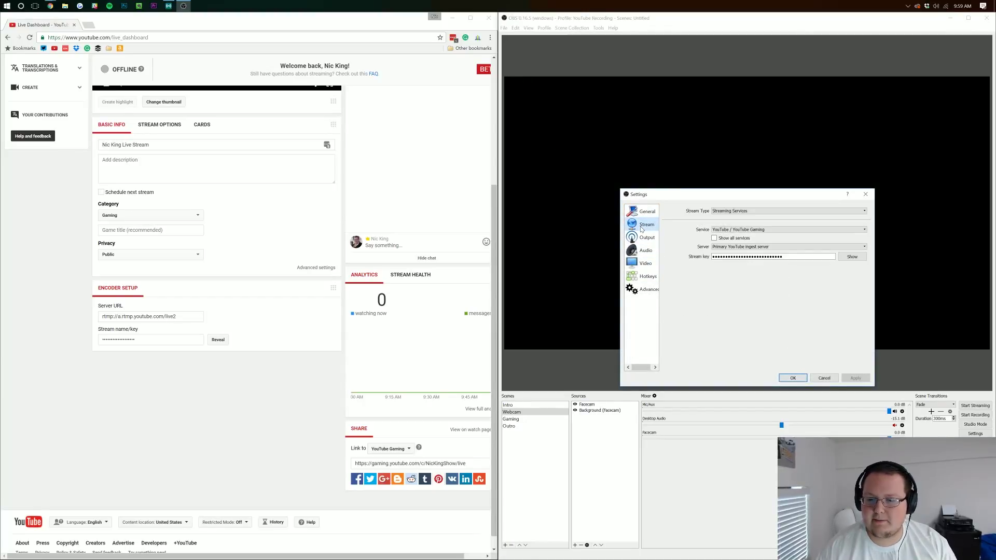
{"action": "left_click", "coordinate": [728, 211]}
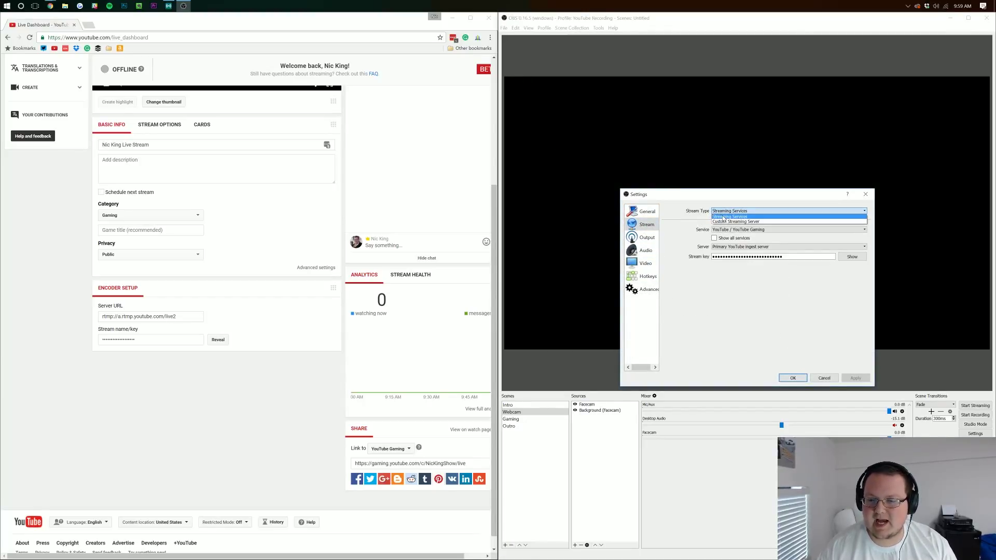
{"action": "left_click", "coordinate": [722, 217]}
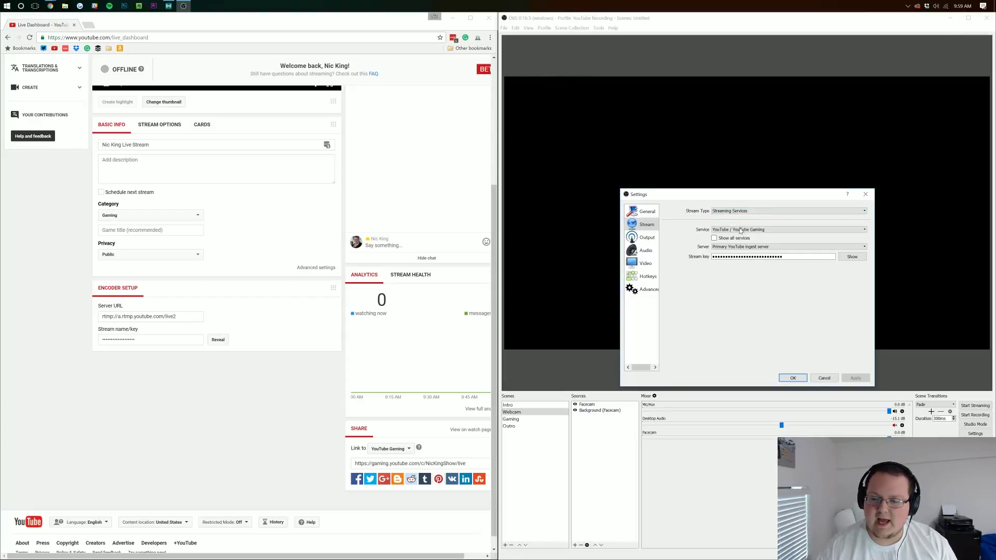
{"action": "left_click", "coordinate": [739, 230]}
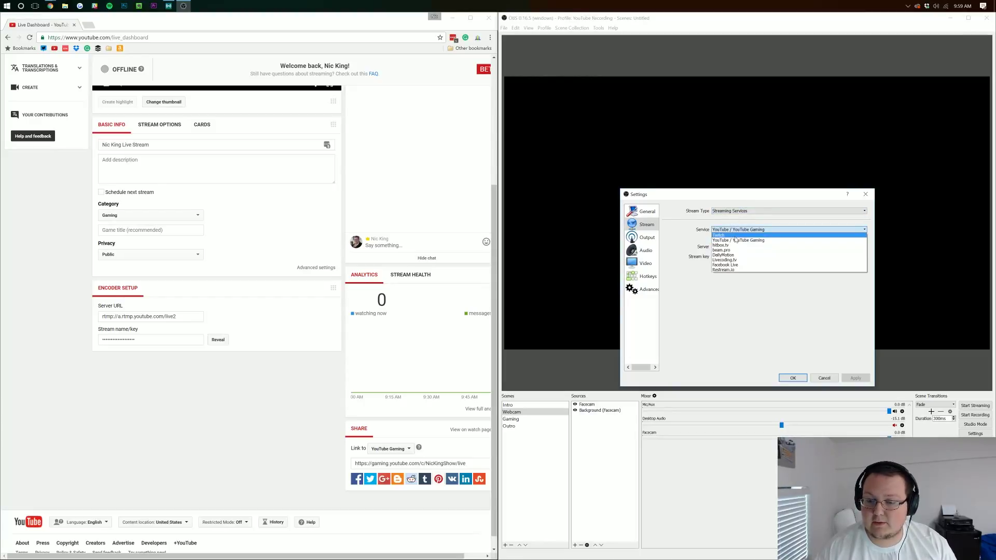
{"action": "left_click", "coordinate": [735, 241]}
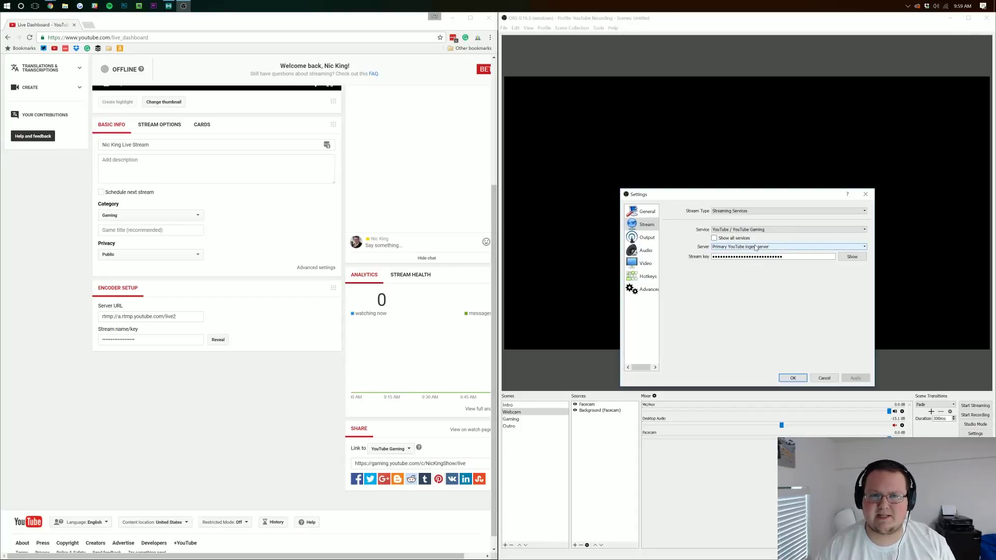
Set the server to Primary YouTube ingest server after trying the Backup server.
{"action": "left_click", "coordinate": [755, 248]}
{"action": "left_click", "coordinate": [740, 258]}
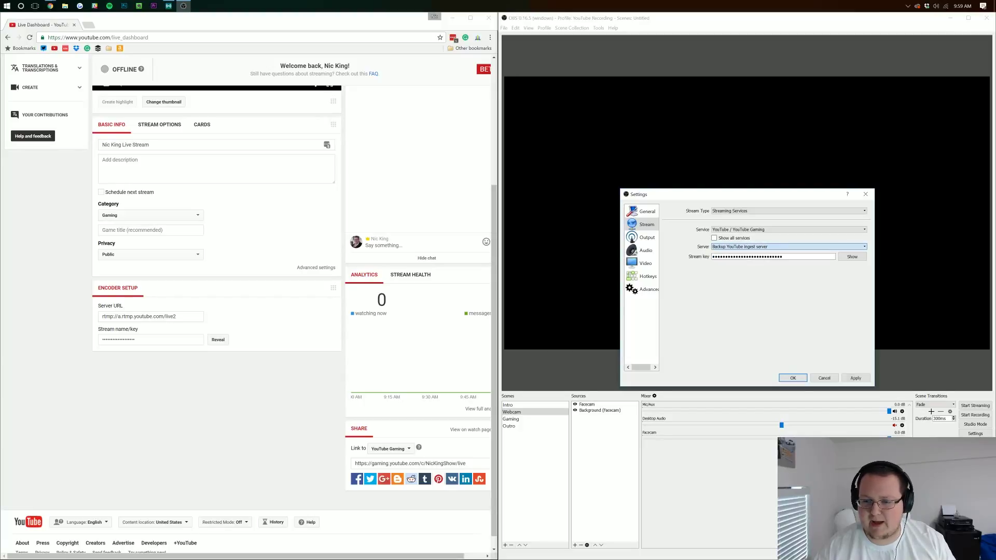
{"action": "left_click", "coordinate": [741, 247]}
{"action": "left_click", "coordinate": [737, 252]}
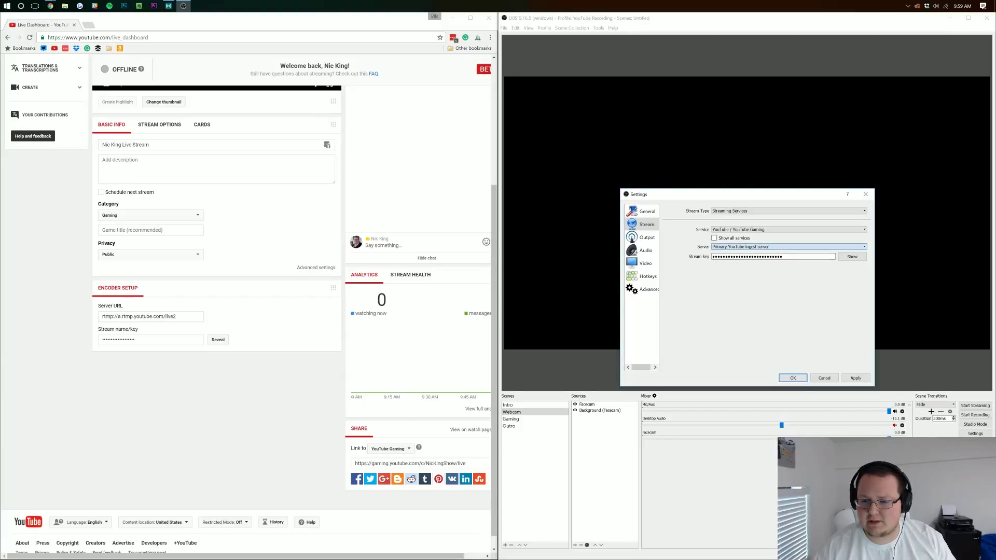
{"action": "left_click", "coordinate": [731, 249]}
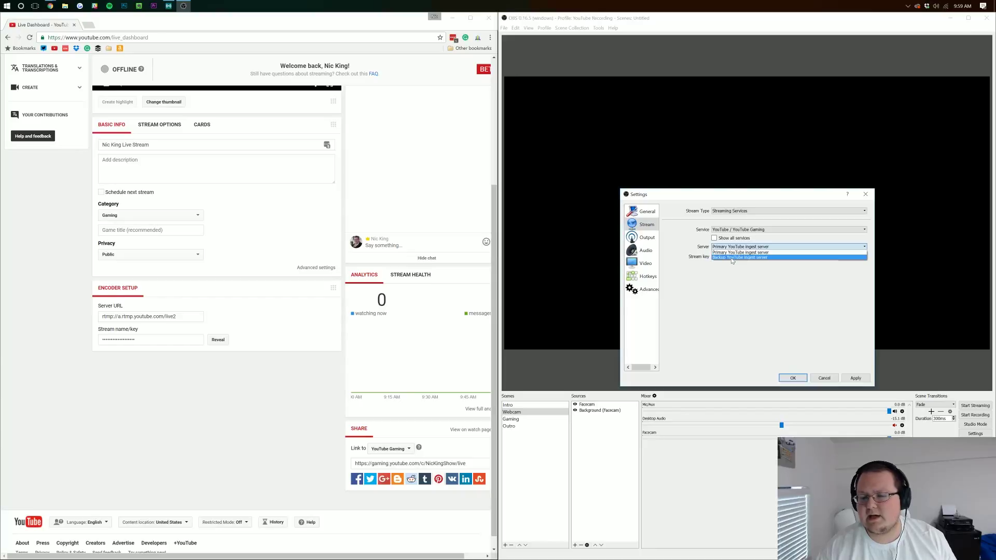
{"action": "left_click", "coordinate": [734, 258]}
{"action": "left_click", "coordinate": [727, 247]}
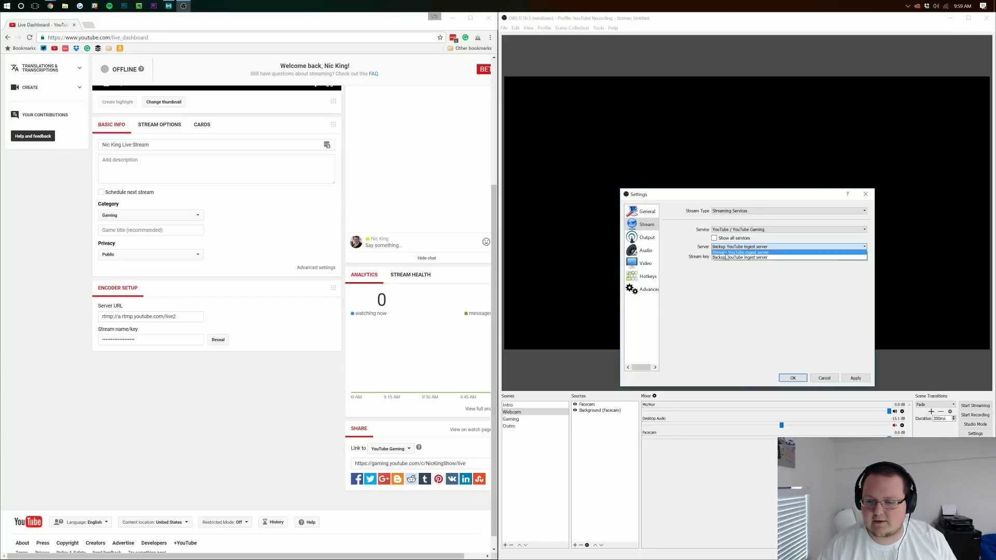
{"action": "left_click", "coordinate": [727, 252]}
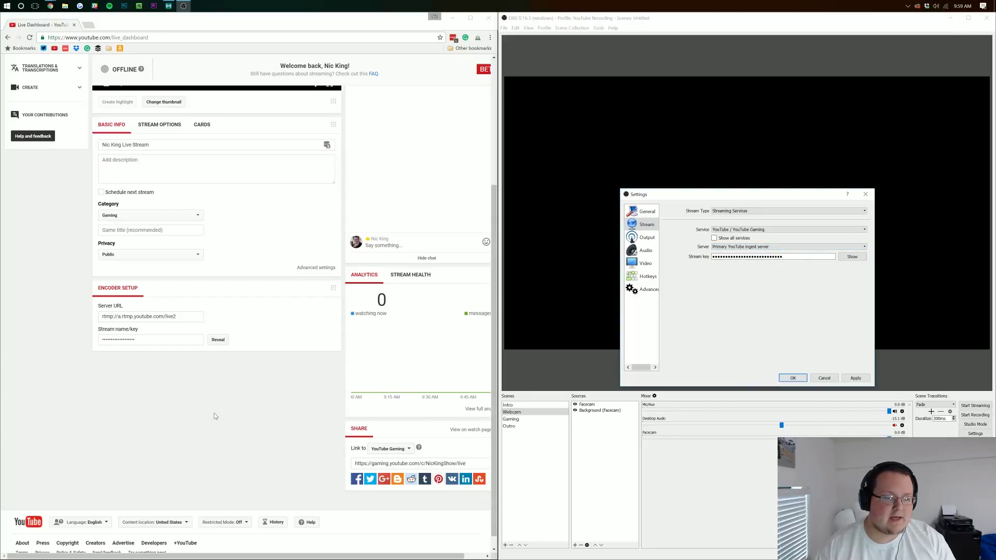
Replace OBS's old stream key with the key copied from YouTube, then Apply and OK.
{"action": "left_click", "coordinate": [218, 341]}
{"action": "left_click", "coordinate": [182, 340]}
{"action": "key", "text": "ctrl+c"}
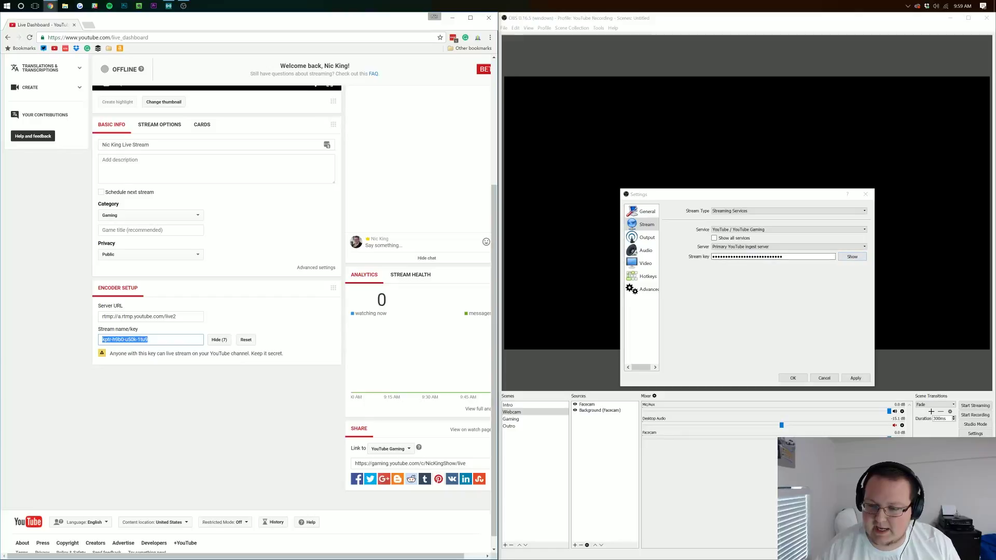
{"action": "left_click", "coordinate": [852, 256]}
{"action": "left_click", "coordinate": [852, 257]}
{"action": "left_click_drag", "start_coordinate": [821, 257], "coordinate": [537, 270]}
{"action": "key", "text": "ctrl+v"}
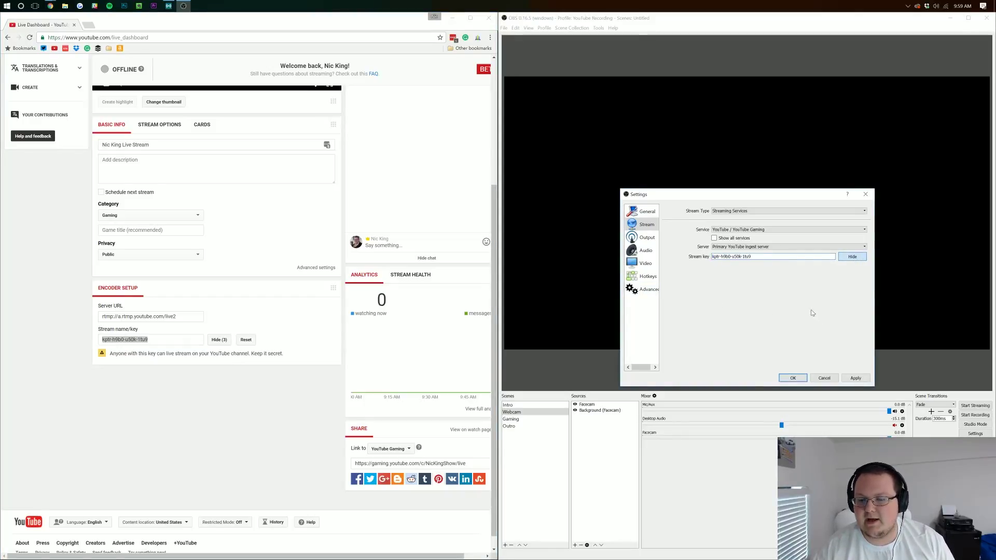
{"action": "left_click", "coordinate": [856, 378]}
{"action": "left_click", "coordinate": [791, 378]}
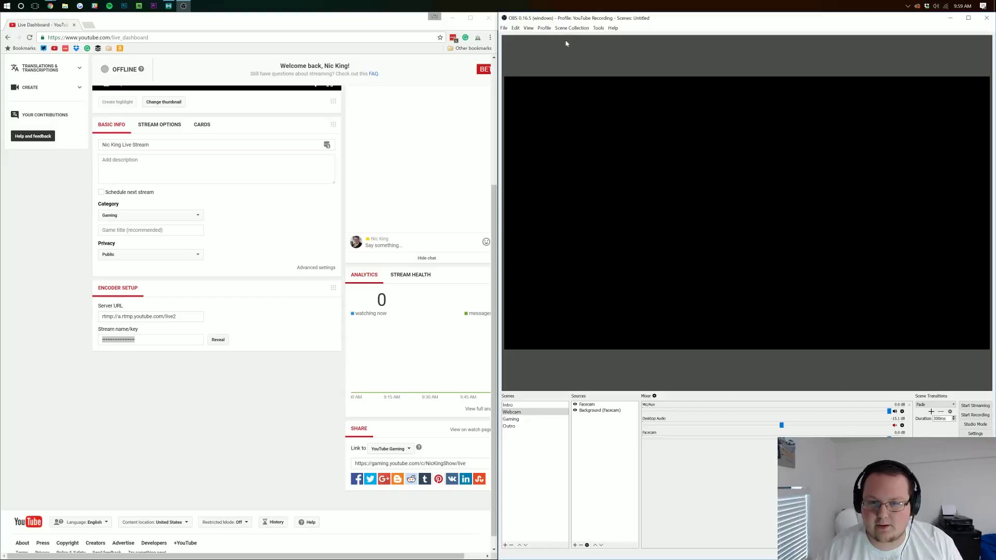
Attempt Start Streaming, dismiss the 'Failed to connect' error, and open the File menu again.
{"action": "left_click", "coordinate": [973, 406]}
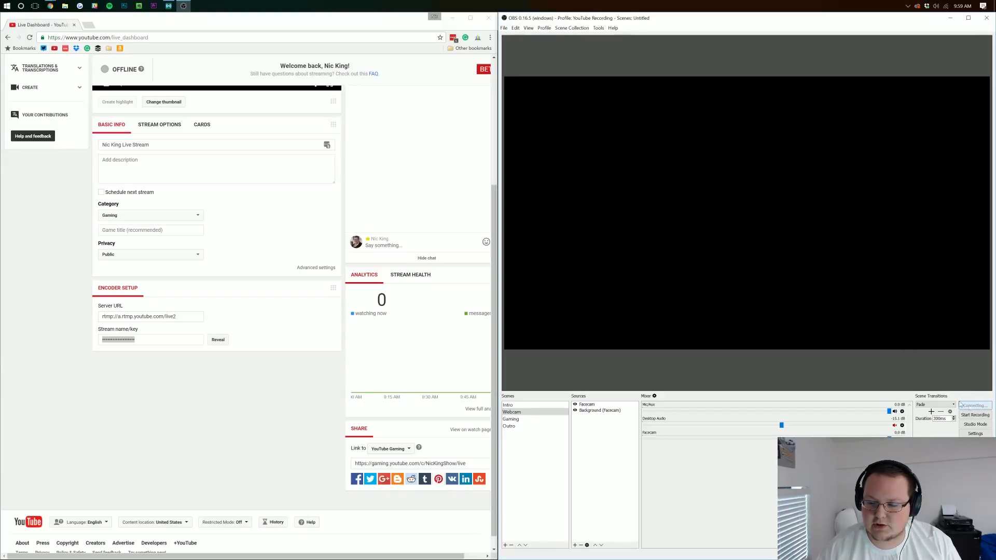
{"action": "scroll", "coordinate": [384, 200], "scroll_direction": "up", "scroll_amount": 3}
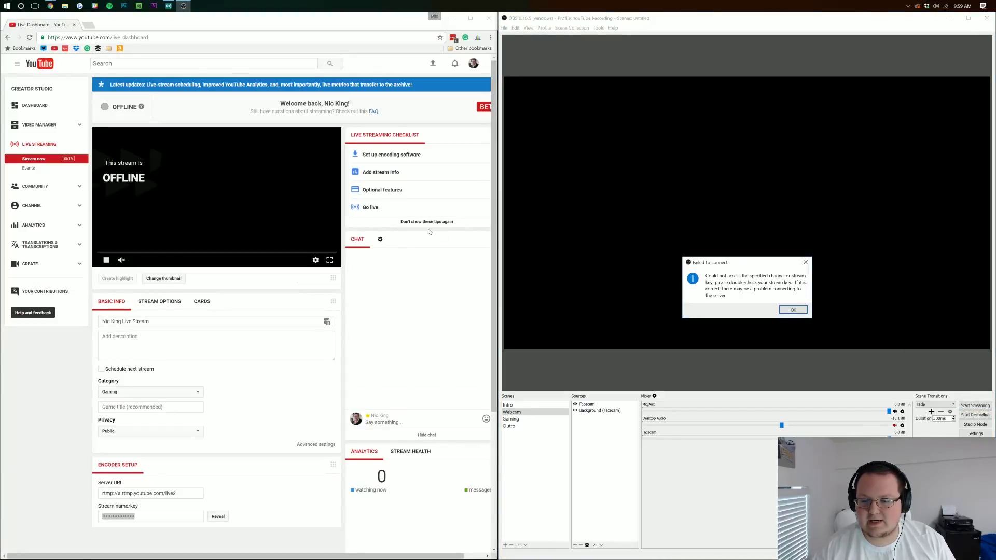
{"action": "left_click", "coordinate": [793, 310]}
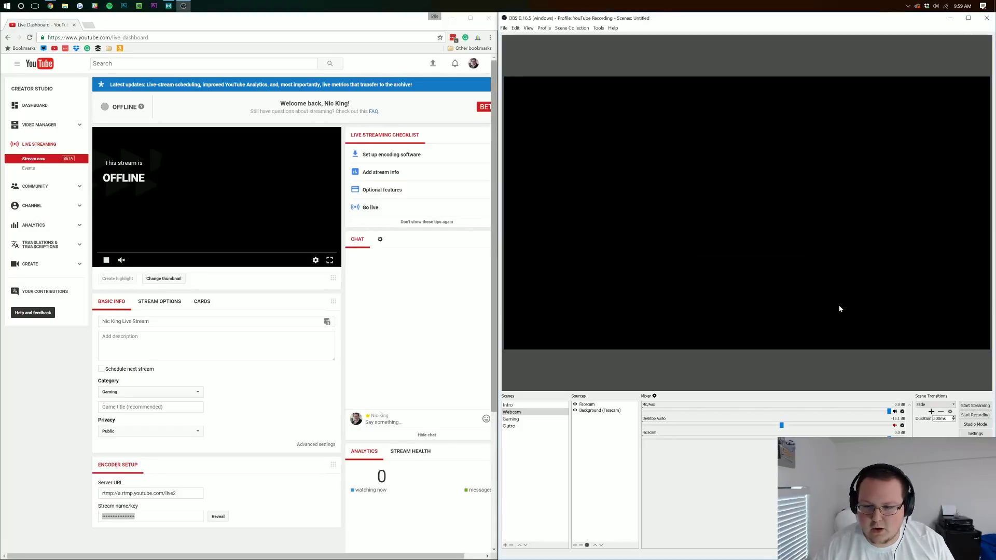
{"action": "left_click", "coordinate": [504, 28]}
In Settings > Output, change Rescale Output from 3840x2160 to 1920x1080.
{"action": "left_click", "coordinate": [512, 56]}
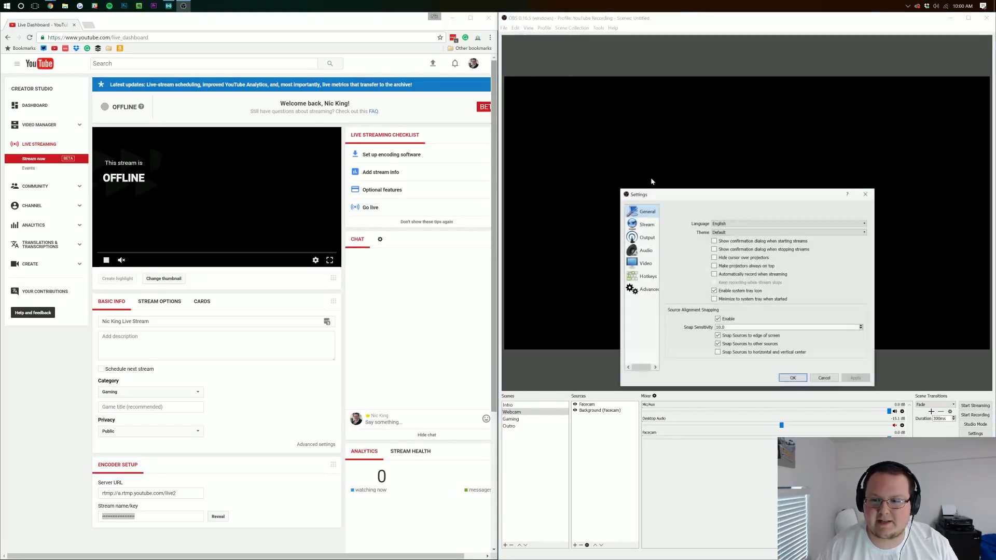
{"action": "left_click", "coordinate": [645, 237]}
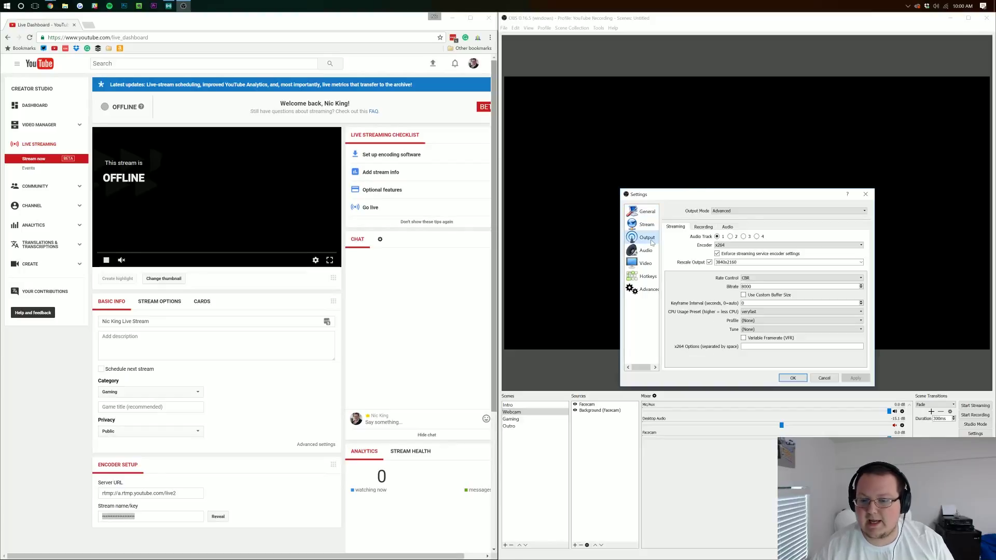
{"action": "left_click", "coordinate": [760, 261]}
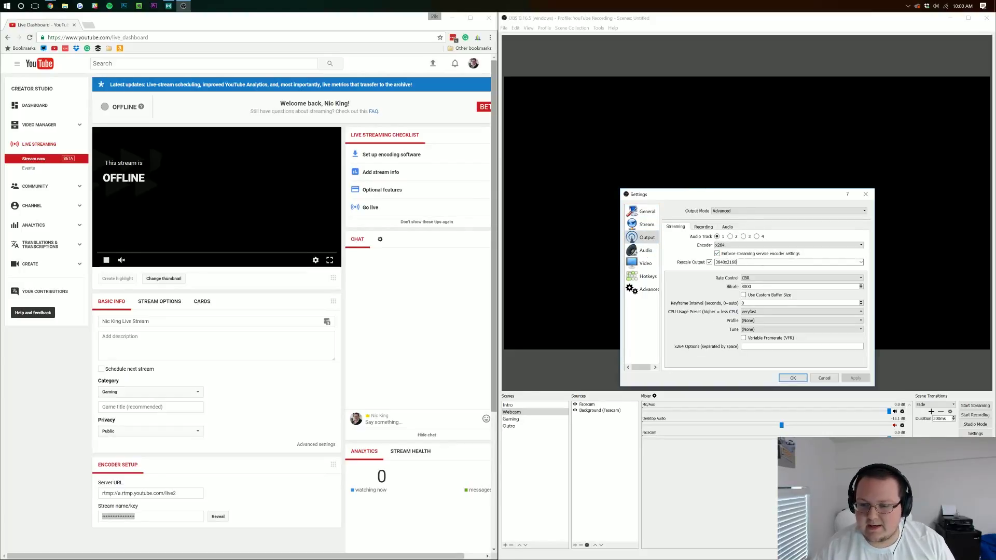
{"action": "key", "text": "ctrl+a"}
{"action": "type", "text": "19"}
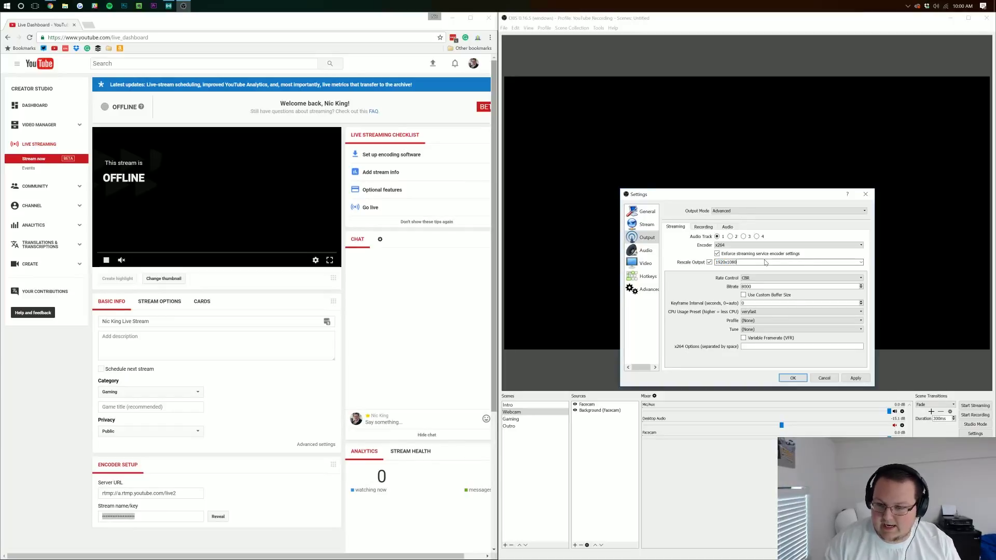
{"action": "key", "text": "Tab"}
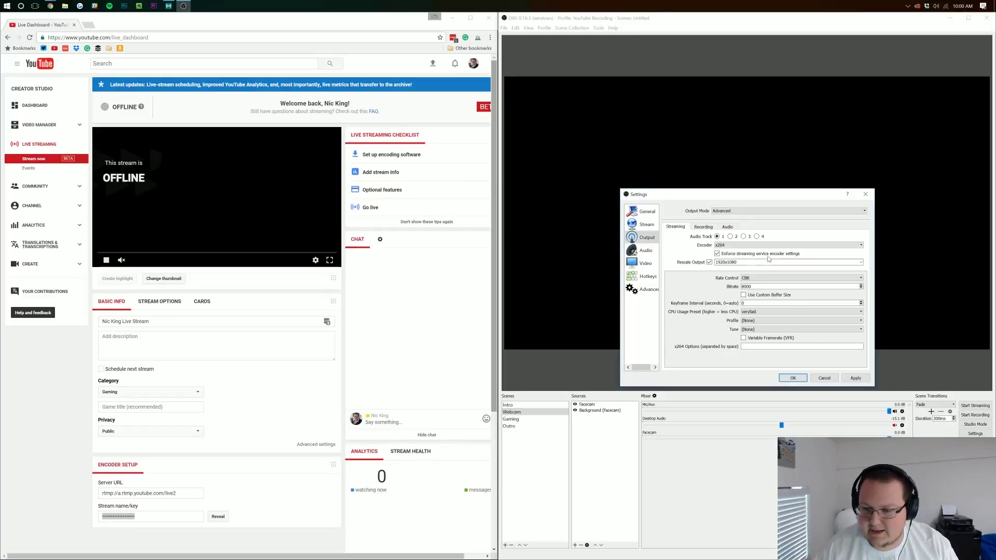
Review the Audio, Video, Hotkeys, Advanced and General pages, then close Settings with OK.
{"action": "left_click", "coordinate": [642, 250]}
{"action": "left_click", "coordinate": [644, 265]}
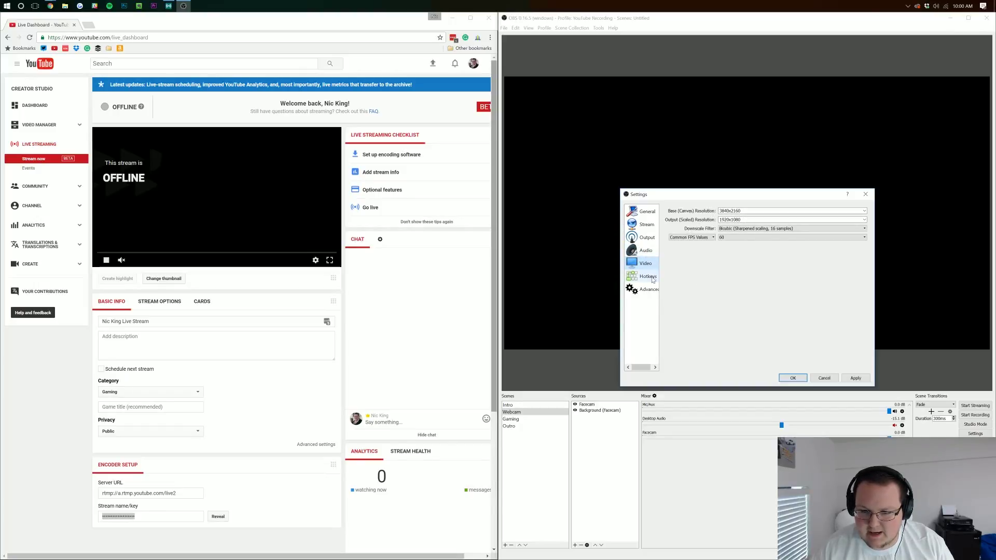
{"action": "left_click", "coordinate": [648, 276]}
{"action": "left_click", "coordinate": [648, 289]}
{"action": "left_click", "coordinate": [638, 210]}
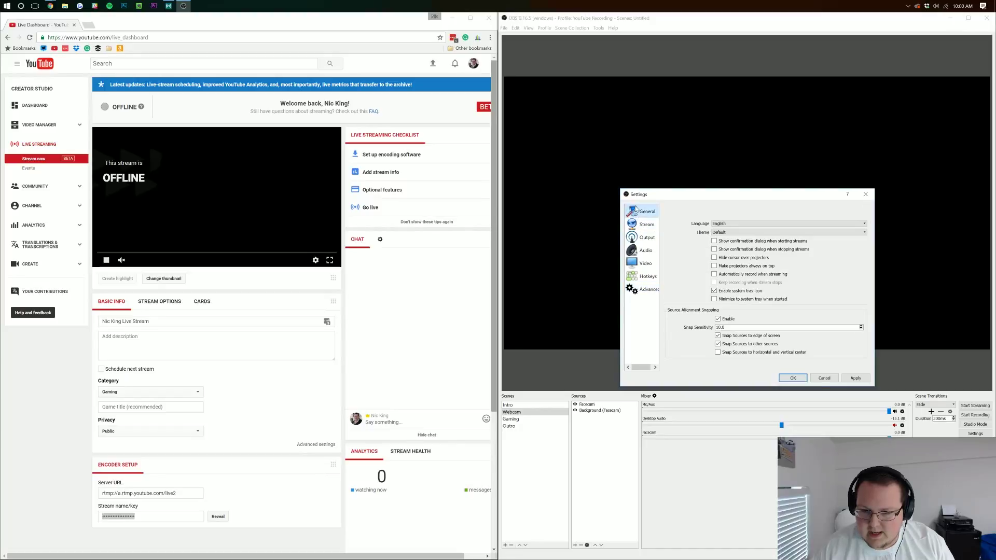
{"action": "left_click", "coordinate": [792, 378]}
Start streaming again and wait until the button reads Stop Streaming.
{"action": "left_click", "coordinate": [974, 407]}
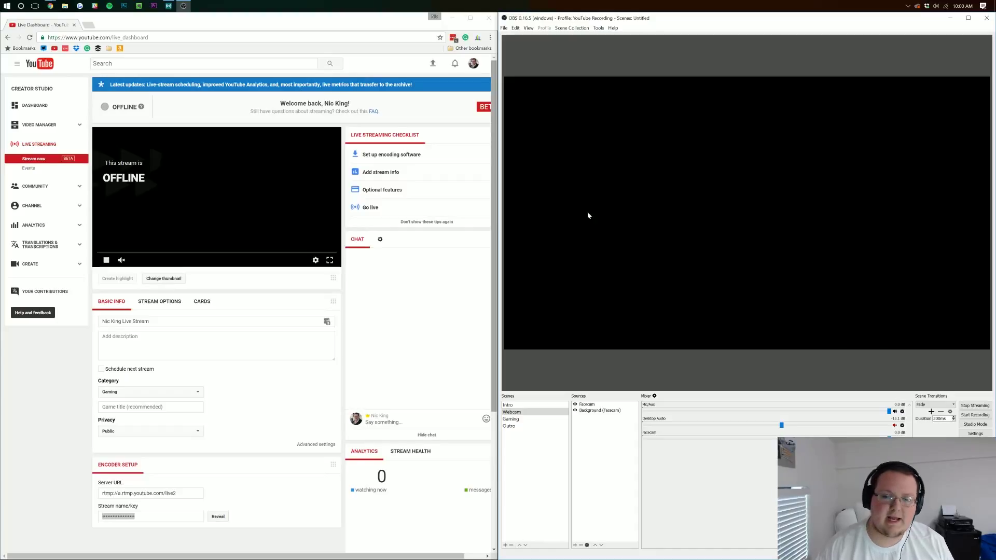
Switch OBS to the Gaming scene's screen capture and reload the YouTube Live Dashboard with F5.
{"action": "left_click", "coordinate": [543, 420]}
{"action": "left_click", "coordinate": [419, 297]}
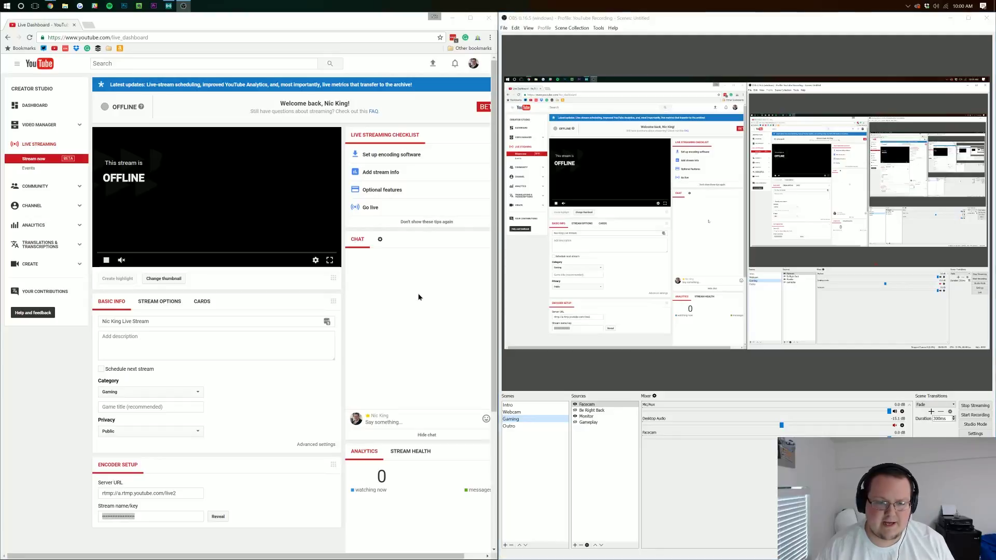
{"action": "left_click", "coordinate": [419, 297]}
{"action": "key", "text": "F5"}
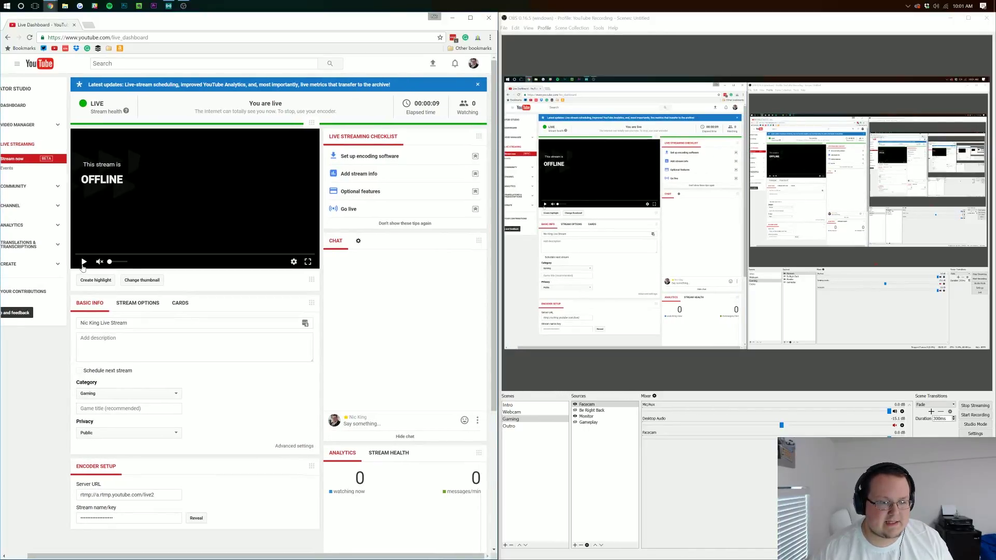
Play the Live Dashboard preview to see the OBS screen capture arriving live.
{"action": "left_click", "coordinate": [83, 263]}
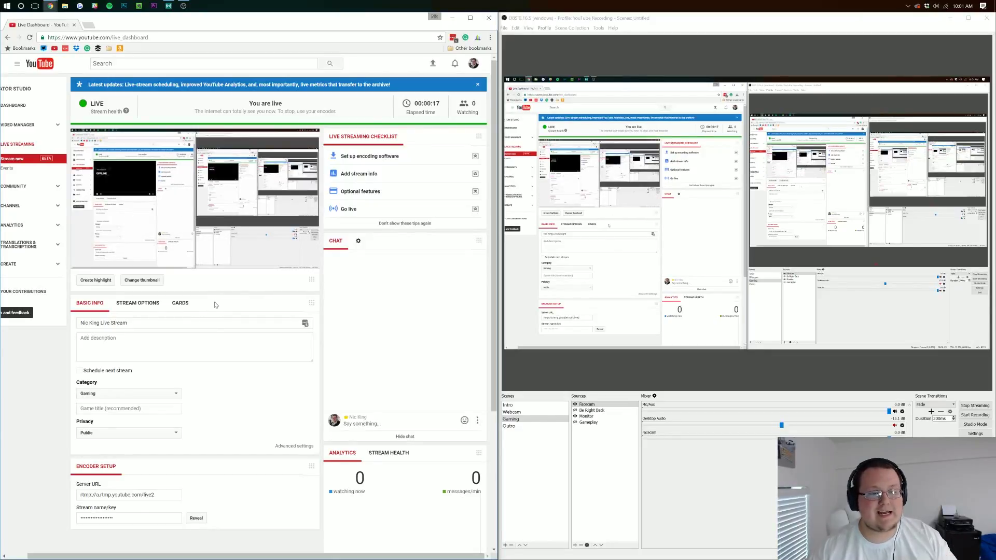
{"action": "mouse_move", "coordinate": [224, 258]}
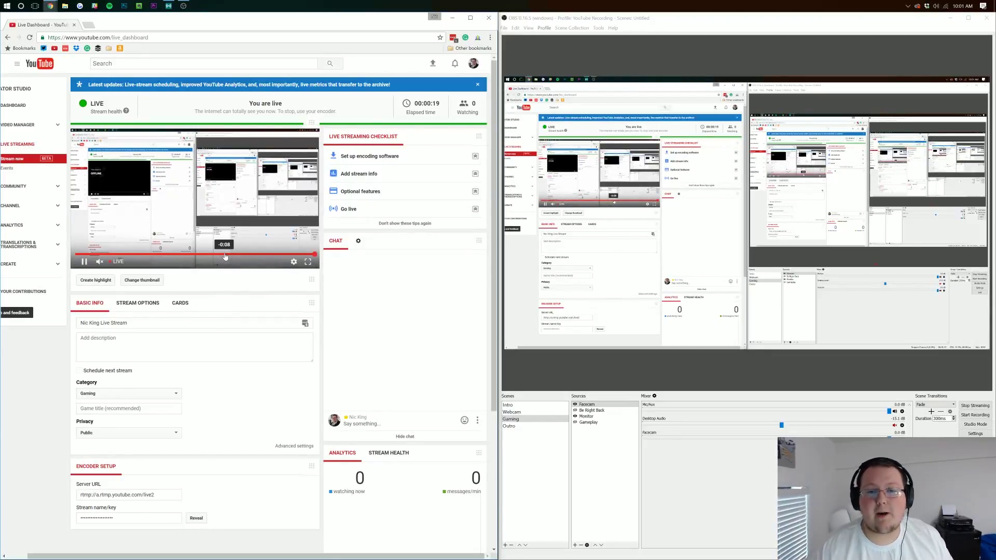